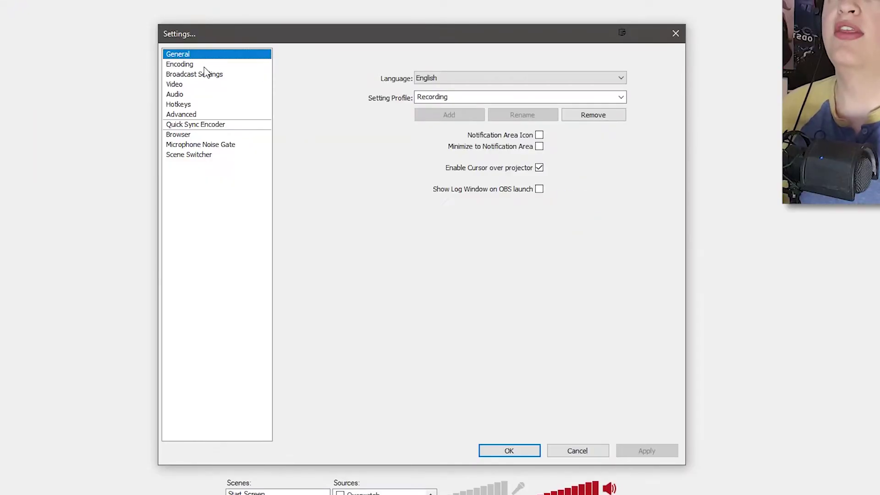
Step: Review the Encoding, Video and Advanced settings of the Recording profile
{"action": "left_click", "coordinate": [193, 64]}
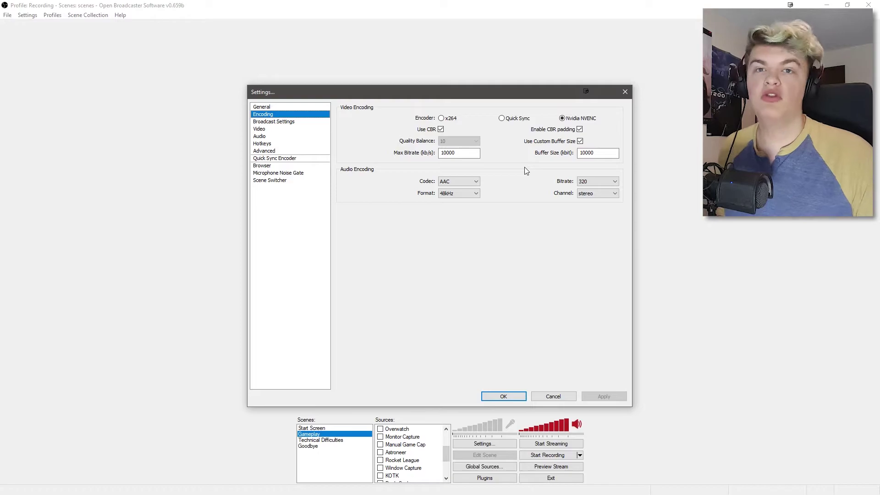
{"action": "left_click", "coordinate": [277, 129]}
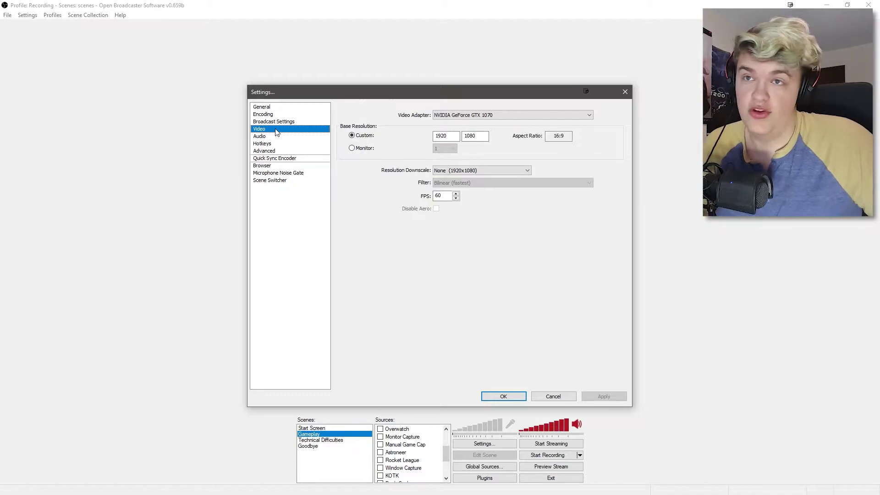
{"action": "left_click", "coordinate": [264, 151]}
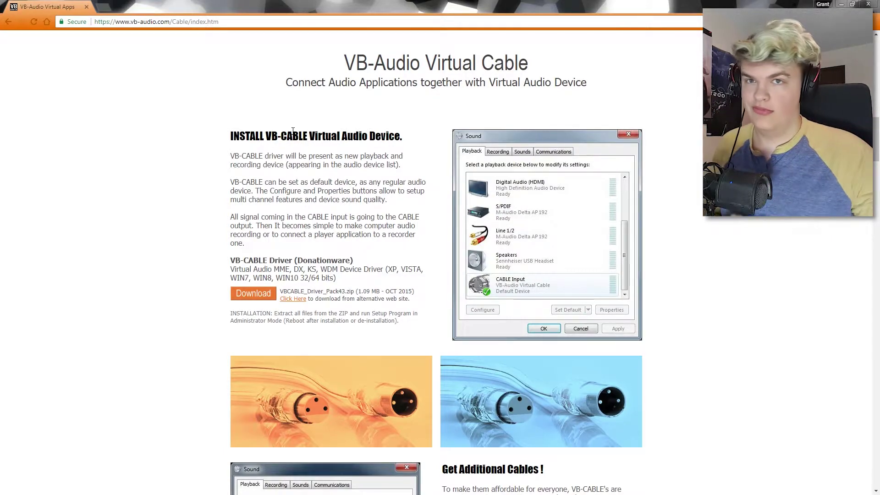
Step: Open the Windows playback devices and look through the list for the VB-Audio Virtual Cable speakers
{"action": "mouse_move", "coordinate": [838, 477]}
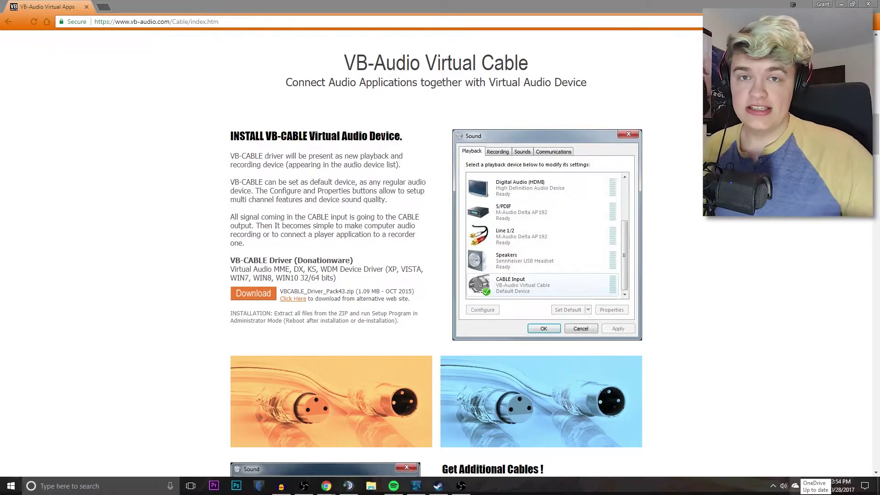
{"action": "right_click", "coordinate": [784, 486]}
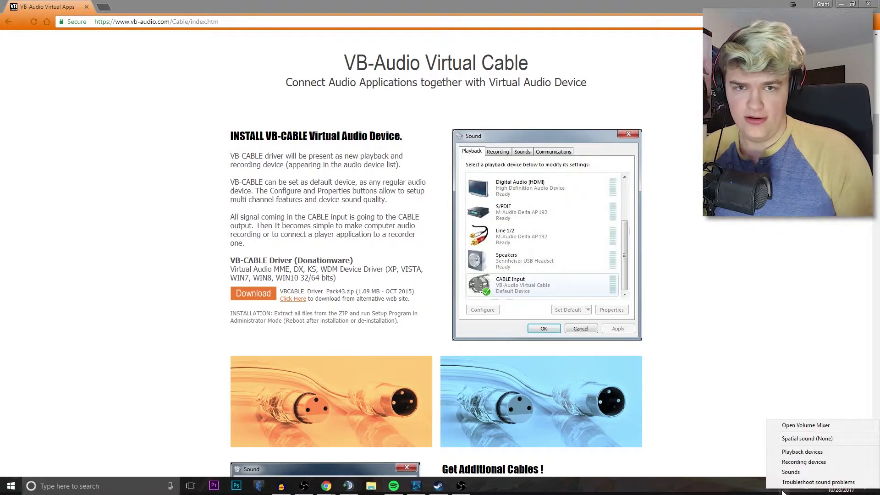
{"action": "left_click", "coordinate": [803, 452]}
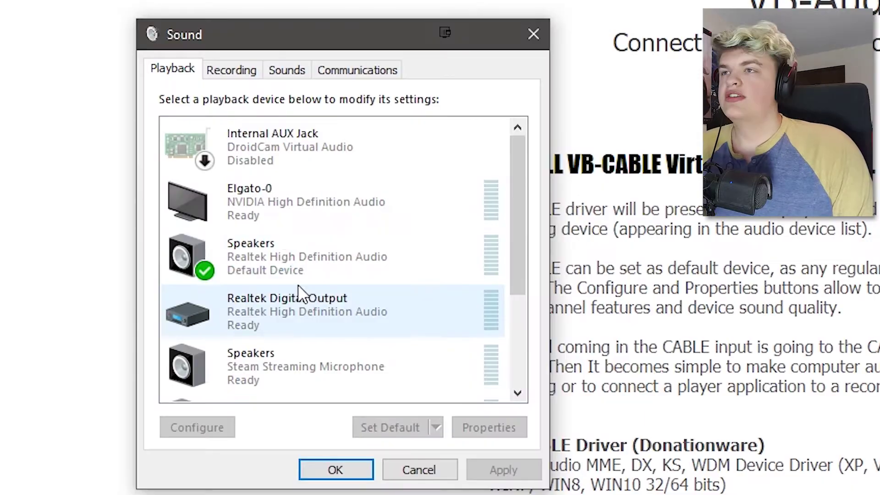
{"action": "scroll", "coordinate": [151, 187], "scroll_direction": "down", "scroll_amount": 3}
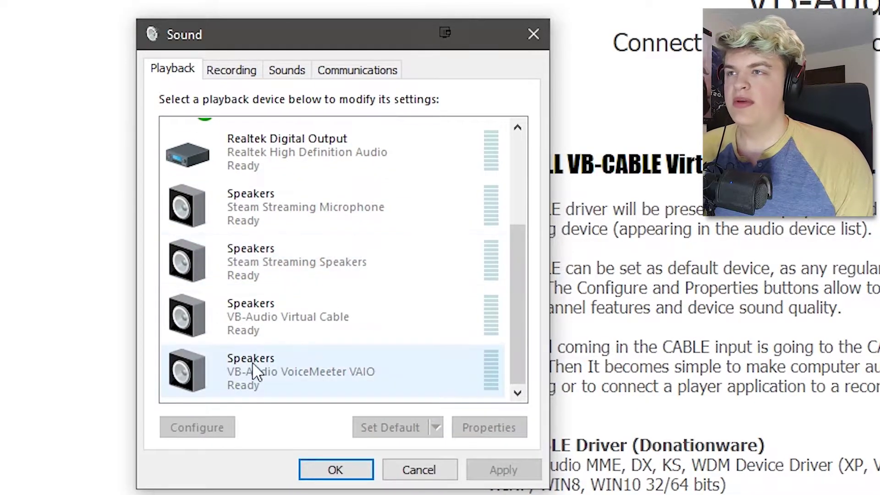
{"action": "scroll", "coordinate": [316, 328], "scroll_direction": "up", "scroll_amount": 2}
{"action": "scroll", "coordinate": [316, 328], "scroll_direction": "up", "scroll_amount": 3}
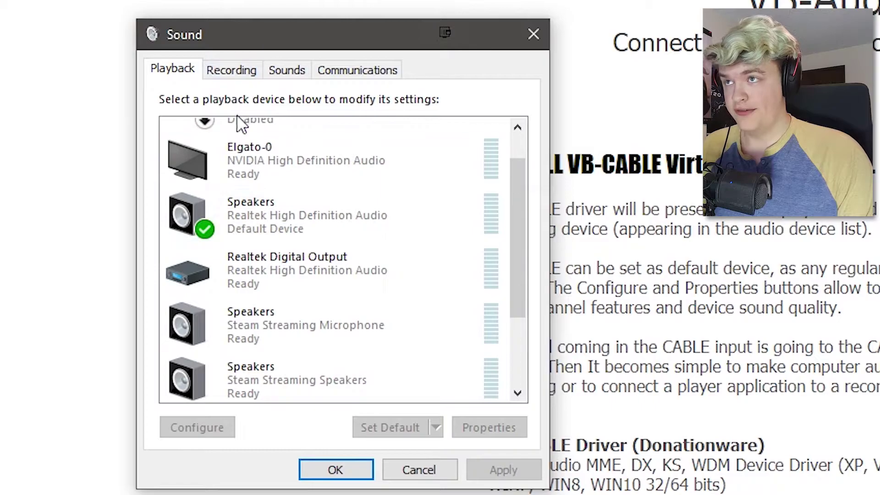
Step: Configure the VB-Audio Virtual Cable's CABLE Output recording device to be listened to through Speakers (Realtek High Definition Audio)
{"action": "left_click", "coordinate": [232, 71]}
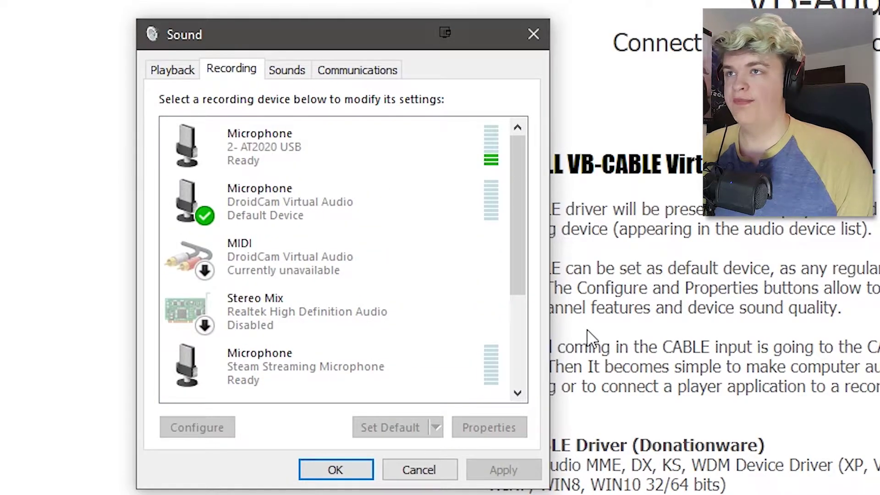
{"action": "scroll", "coordinate": [440, 187], "scroll_direction": "down", "scroll_amount": 4}
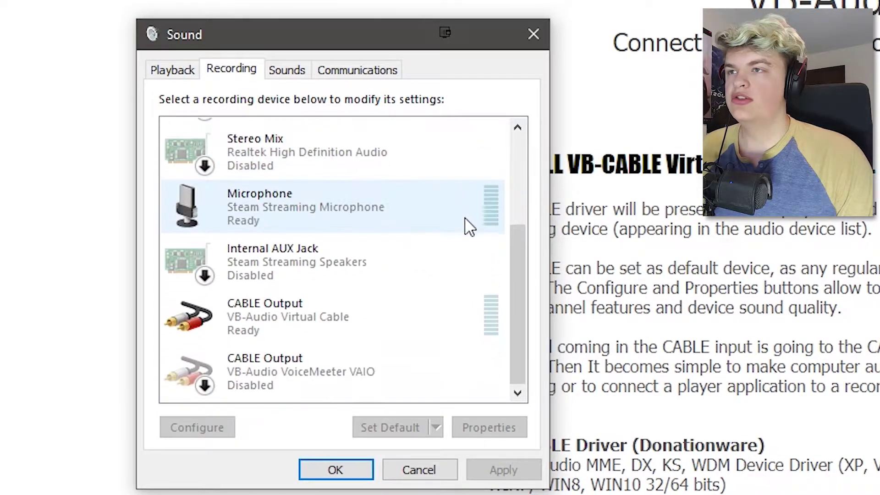
{"action": "left_click", "coordinate": [362, 303]}
{"action": "right_click", "coordinate": [349, 308]}
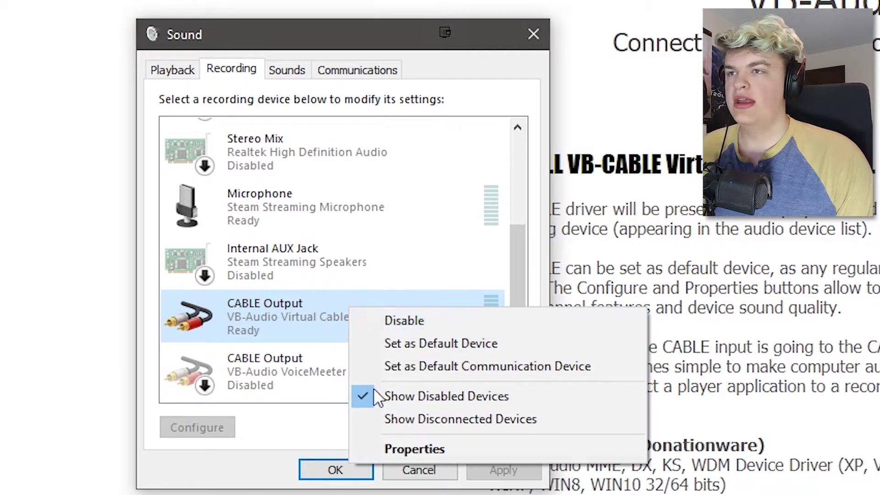
{"action": "left_click", "coordinate": [412, 448]}
{"action": "left_click", "coordinate": [250, 148]}
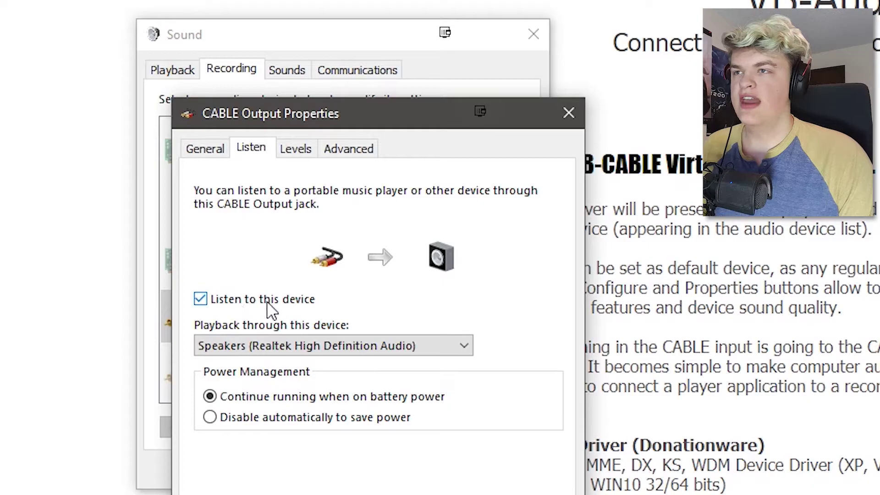
{"action": "left_click", "coordinate": [377, 353]}
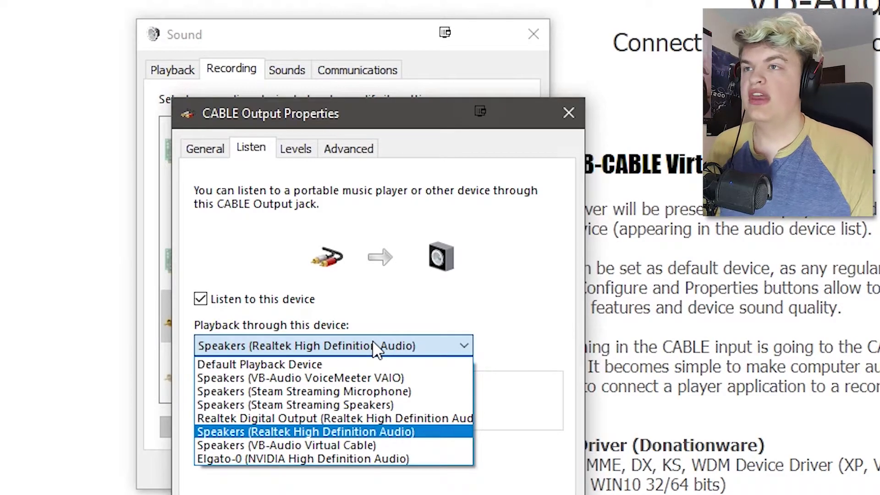
{"action": "left_click", "coordinate": [372, 340]}
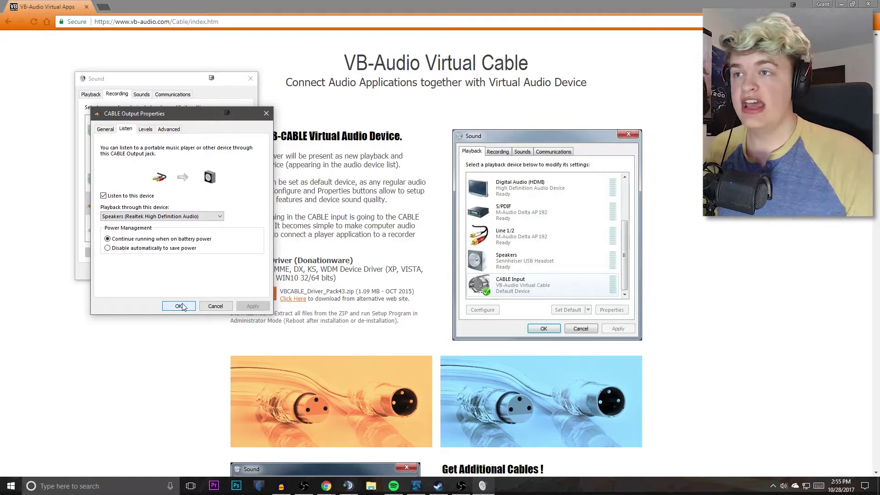
{"action": "left_click", "coordinate": [179, 306]}
Step: Switch to Open Broadcaster Software and check the Desktop Audio Device choice in the audio settings
{"action": "left_click", "coordinate": [461, 485]}
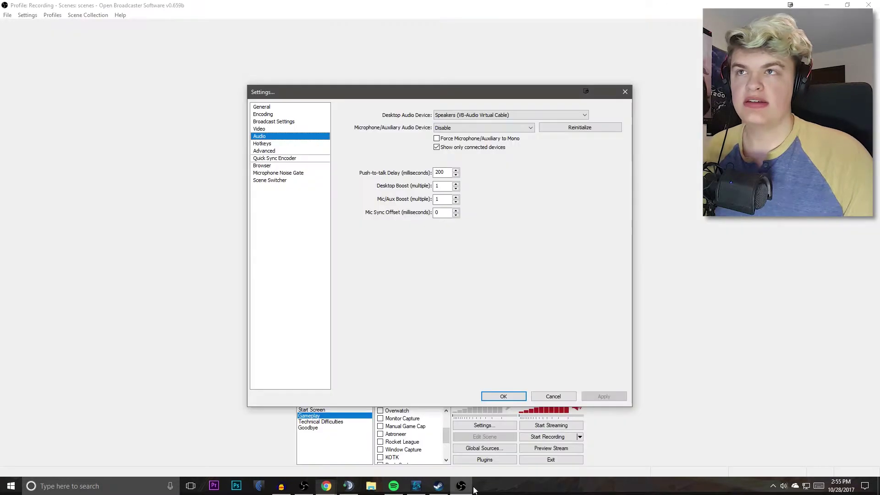
{"action": "left_click", "coordinate": [472, 115]}
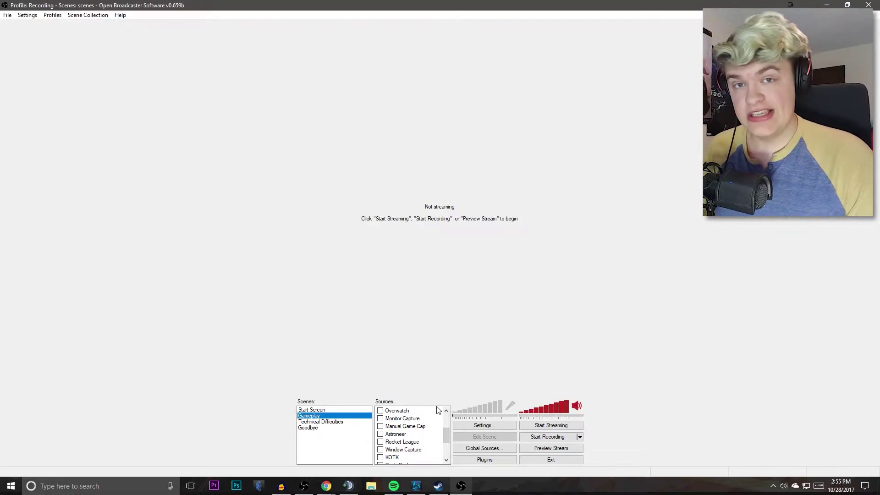
Step: Add a Monitor Capture source named Monitor Capture 2 for monitor 1 to the Gameplay scene and briefly preview the stream
{"action": "scroll", "coordinate": [405, 435], "scroll_direction": "down", "scroll_amount": 2}
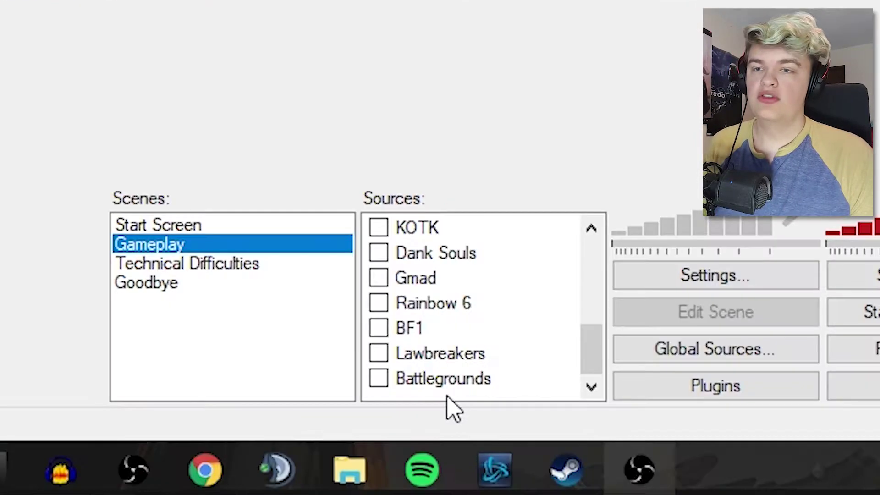
{"action": "right_click", "coordinate": [400, 463]}
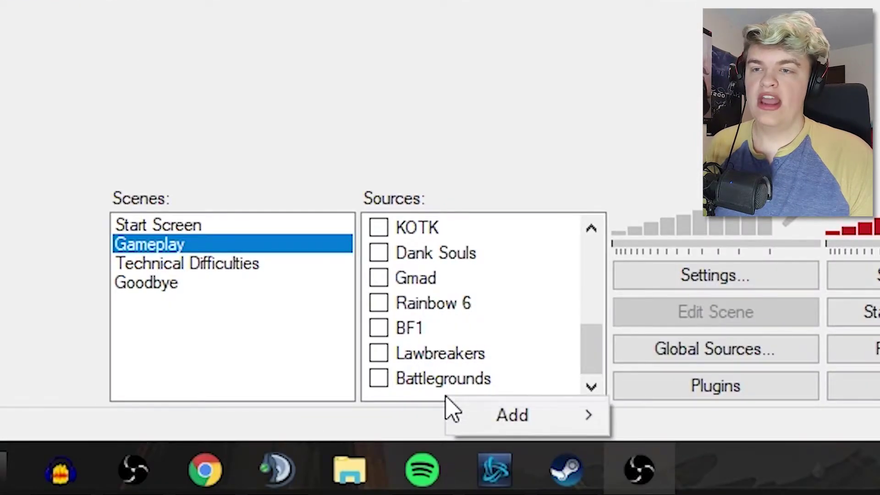
{"action": "mouse_move", "coordinate": [521, 423]}
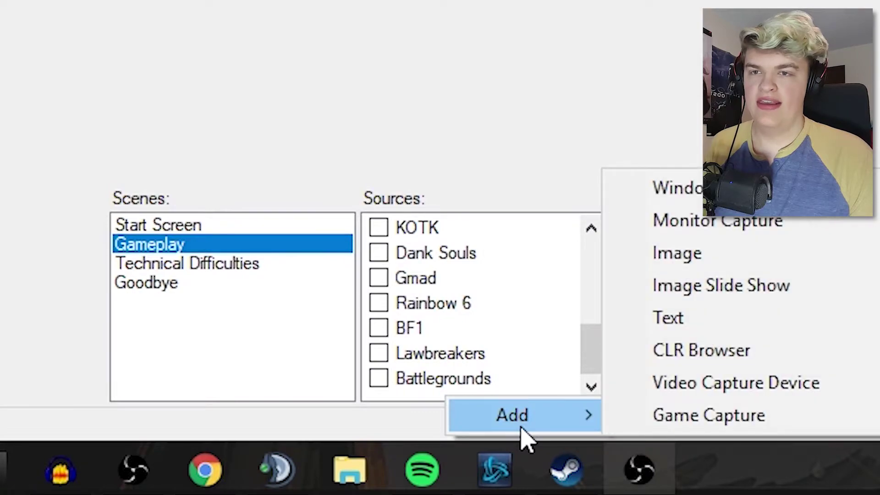
{"action": "left_click", "coordinate": [750, 234]}
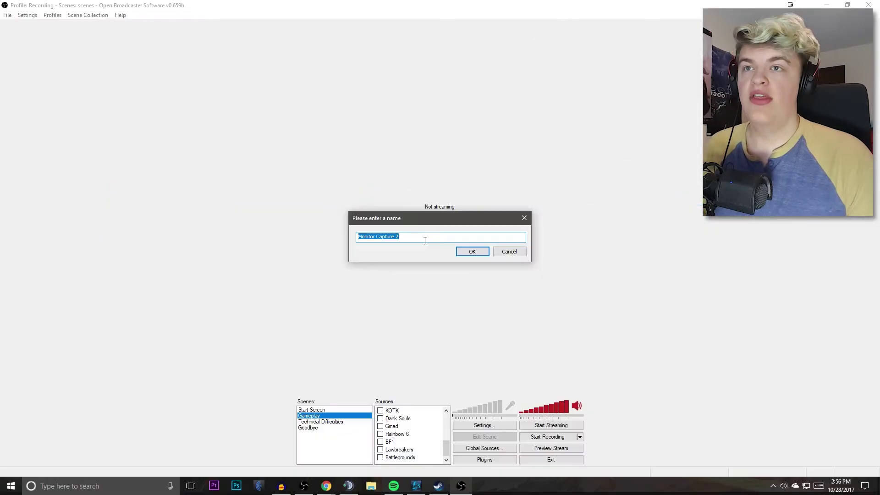
{"action": "left_click", "coordinate": [477, 252]}
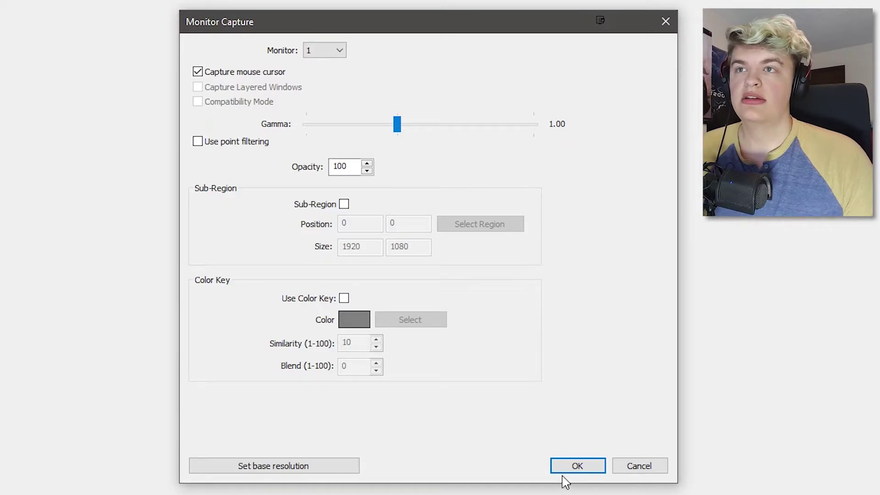
{"action": "left_click", "coordinate": [578, 468]}
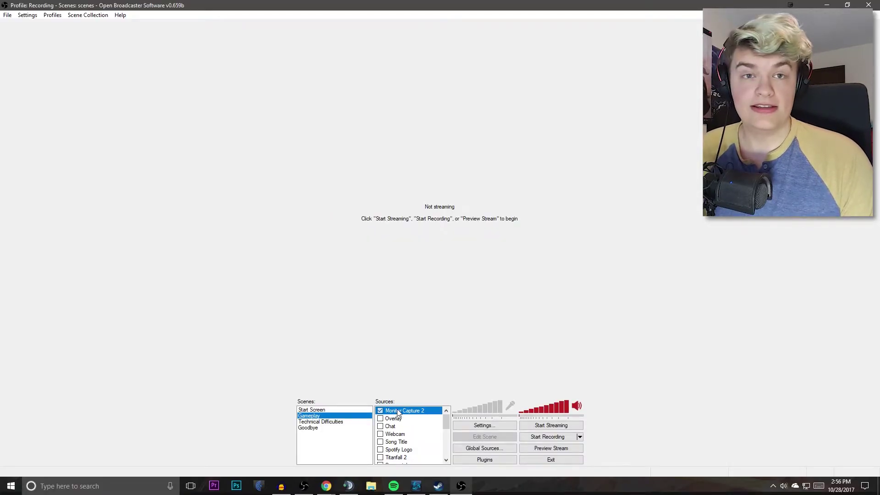
{"action": "left_click", "coordinate": [566, 448]}
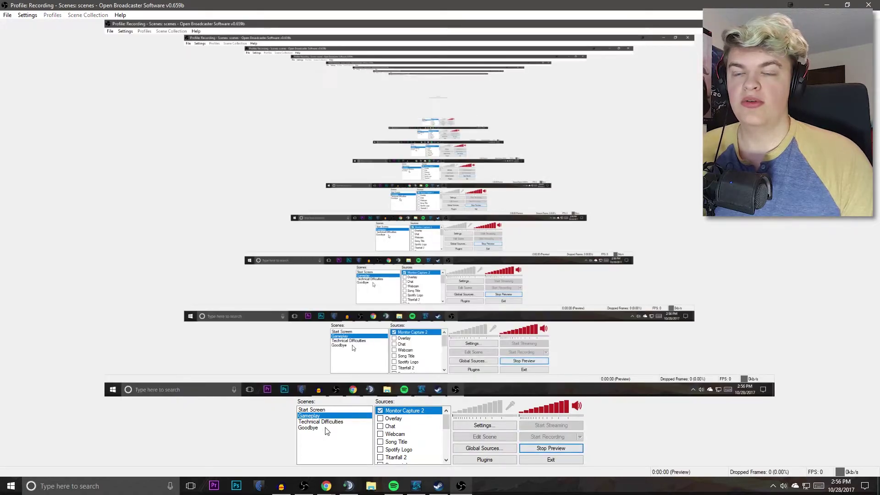
{"action": "left_click", "coordinate": [563, 450]}
Step: Add a Game Capture source to the Gameplay scene
{"action": "scroll", "coordinate": [403, 442], "scroll_direction": "down", "scroll_amount": 5}
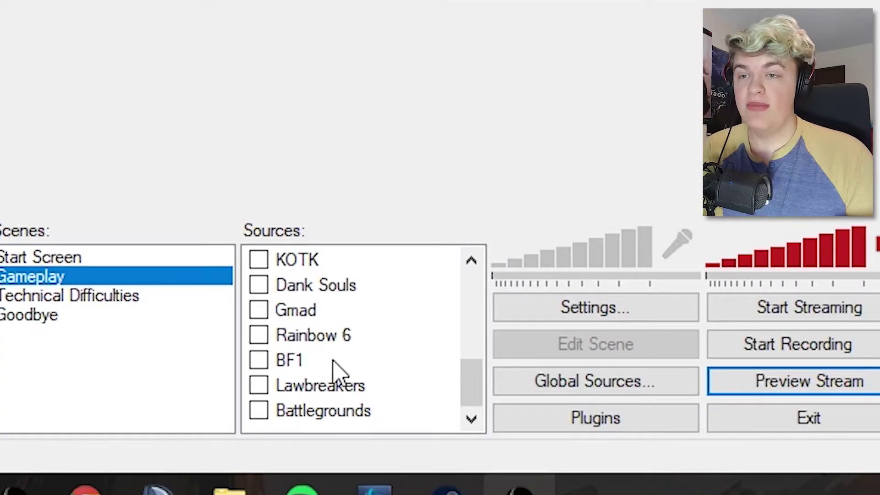
{"action": "right_click", "coordinate": [330, 417]}
{"action": "right_click", "coordinate": [299, 427]}
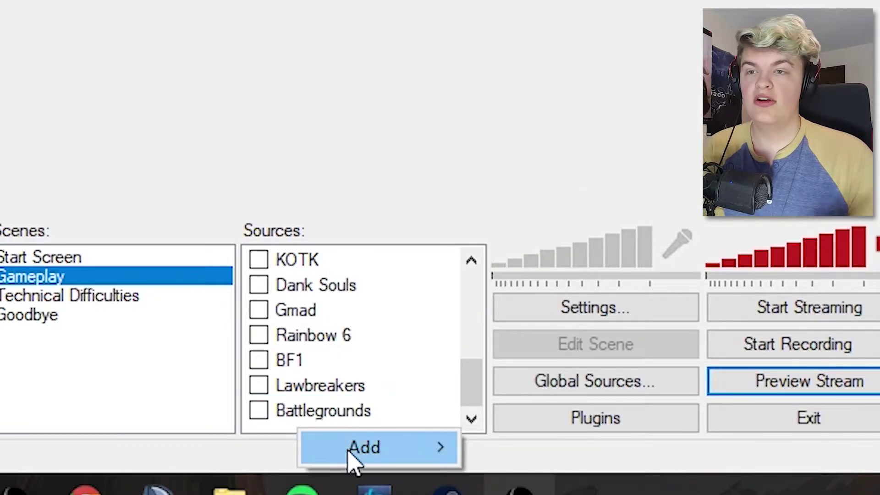
{"action": "mouse_move", "coordinate": [349, 452]}
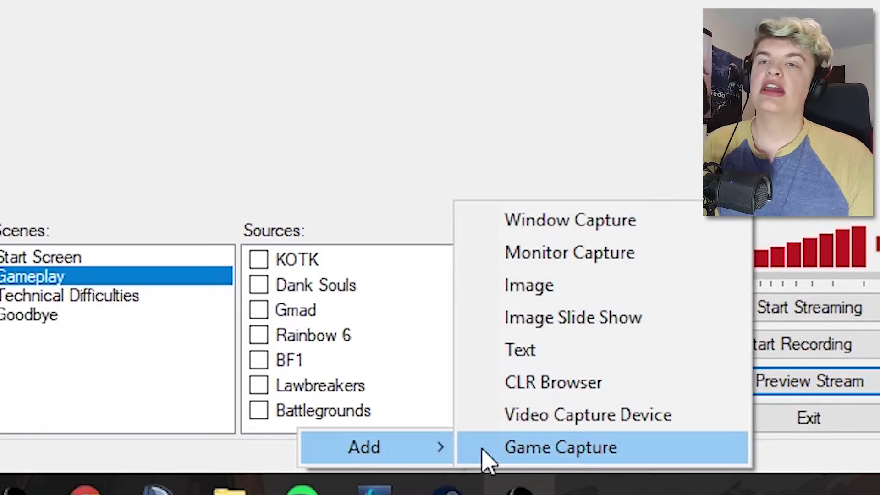
{"action": "left_click", "coordinate": [604, 459]}
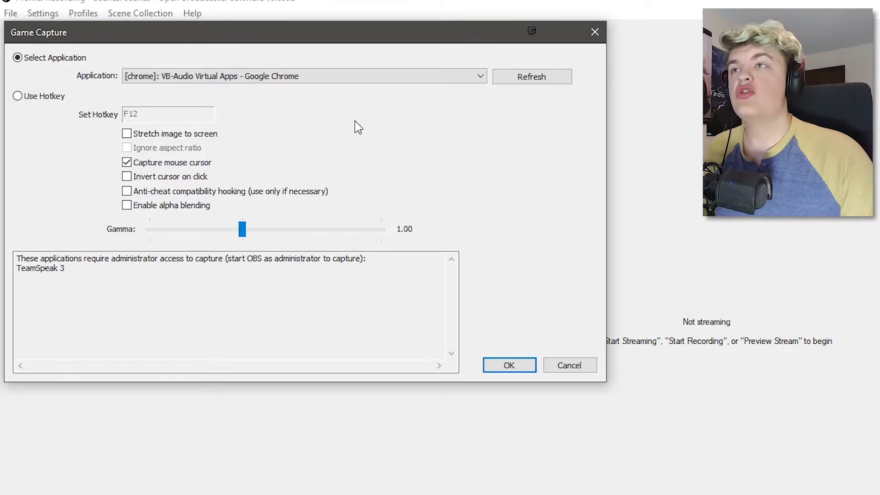
Step: Set the game capture to use a hotkey instead of a selected application, assign Num *, and accept the settings
{"action": "left_click", "coordinate": [292, 77]}
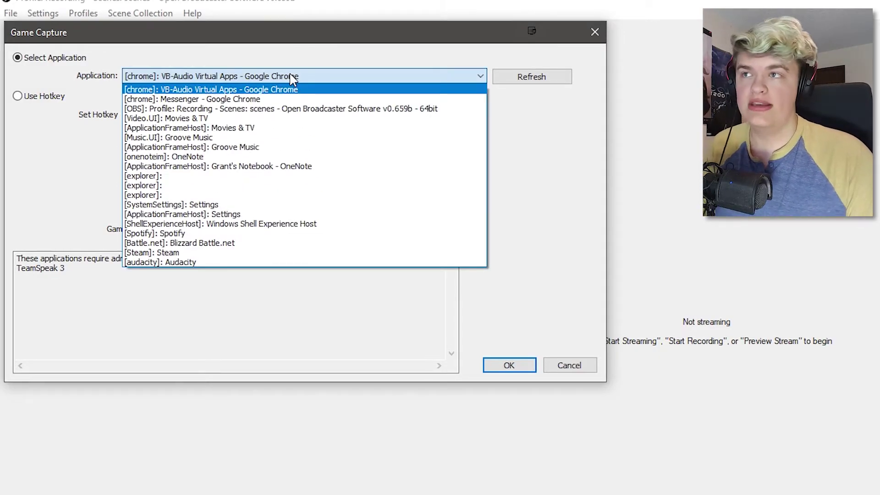
{"action": "left_click", "coordinate": [67, 162]}
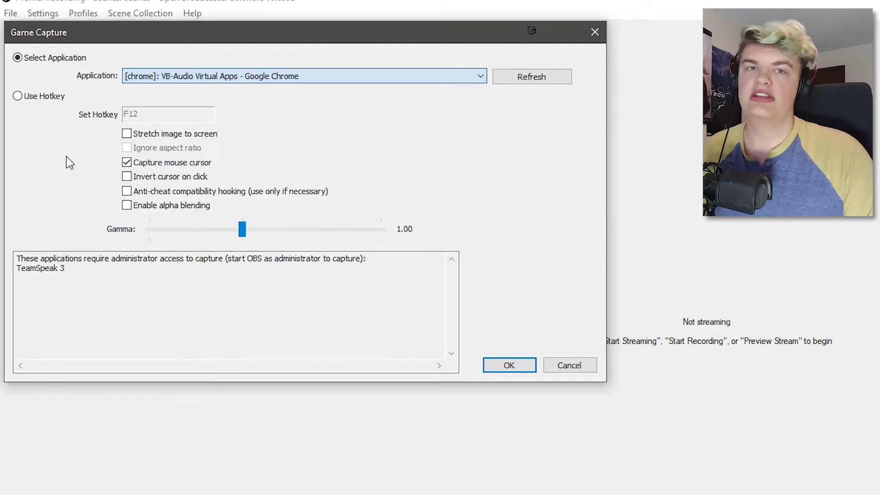
{"action": "left_click", "coordinate": [41, 97]}
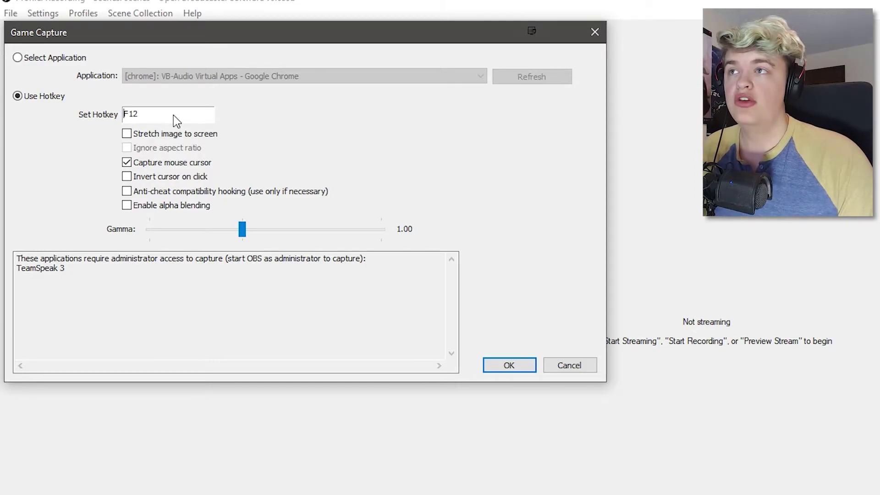
{"action": "key", "text": "KP_Multiply"}
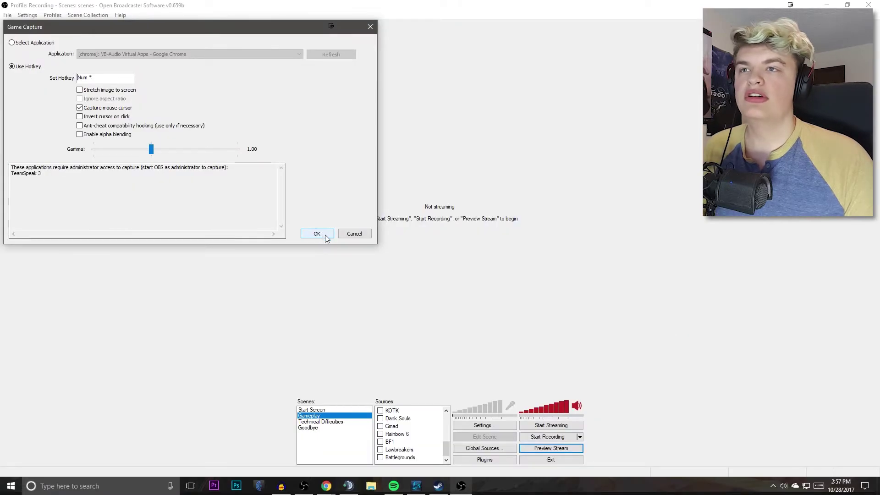
{"action": "left_click", "coordinate": [317, 234]}
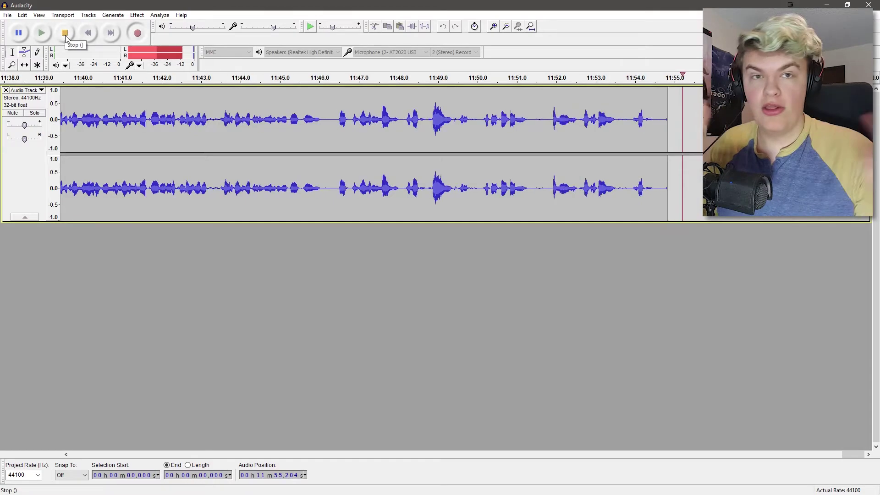
{"action": "left_click", "coordinate": [8, 15]}
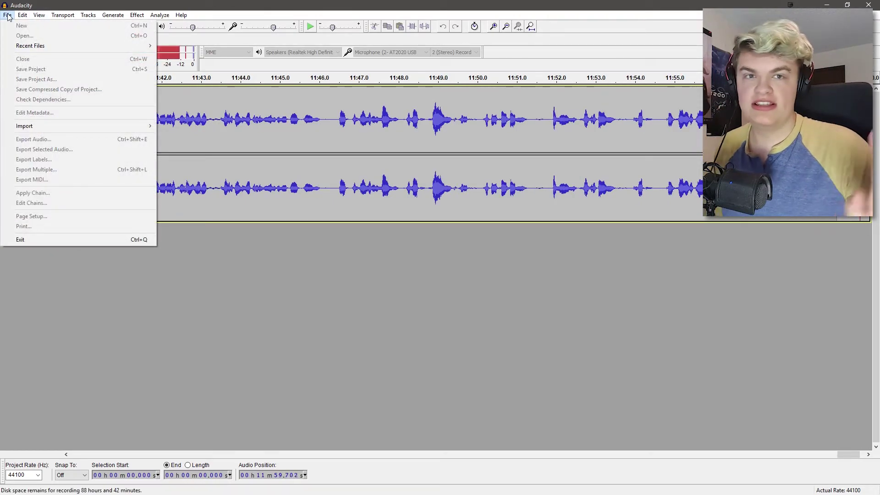
{"action": "left_click", "coordinate": [847, 4]}
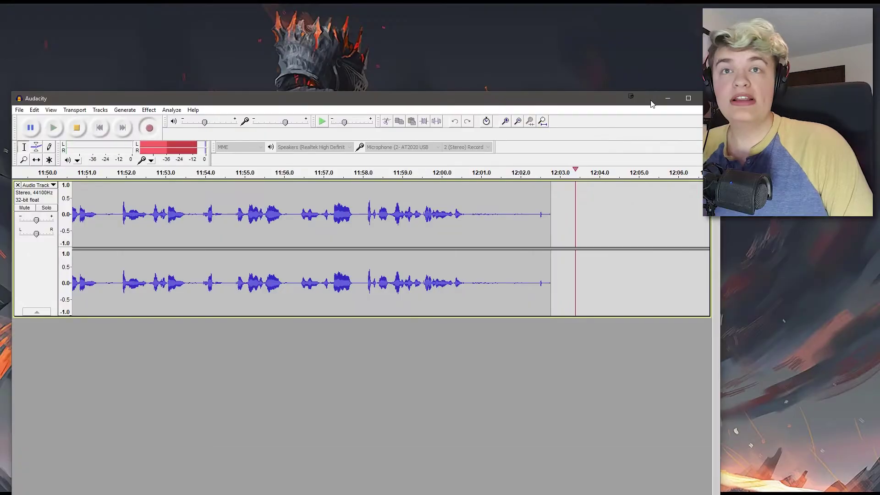
{"action": "left_click", "coordinate": [685, 99]}
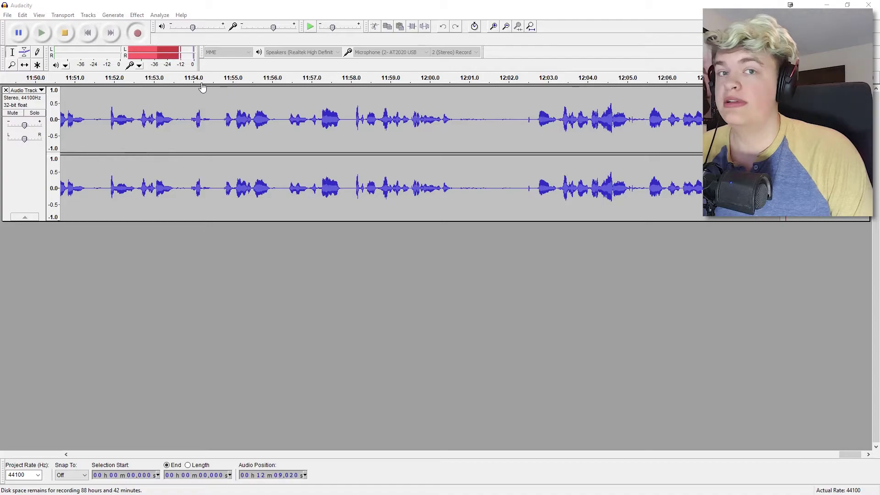
Step: Process the voice recording 3v3m8.wav with The Levelator and select 3v3m8.output.wav in the Voice Recordings folder
{"action": "left_click_drag", "start_coordinate": [458, 212], "coordinate": [448, 189]}
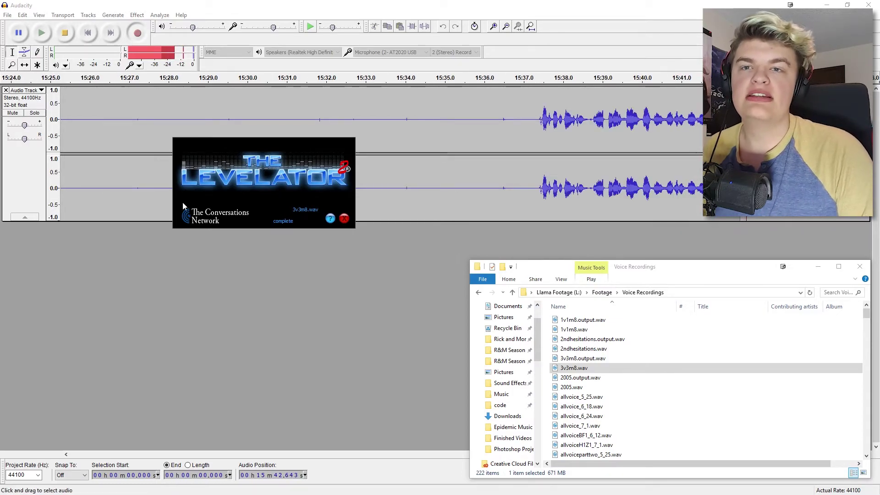
{"action": "left_click", "coordinate": [597, 359]}
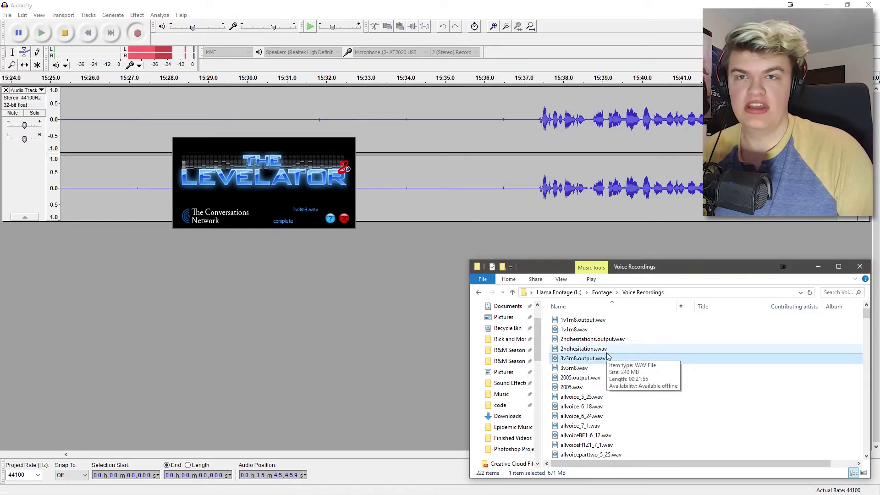